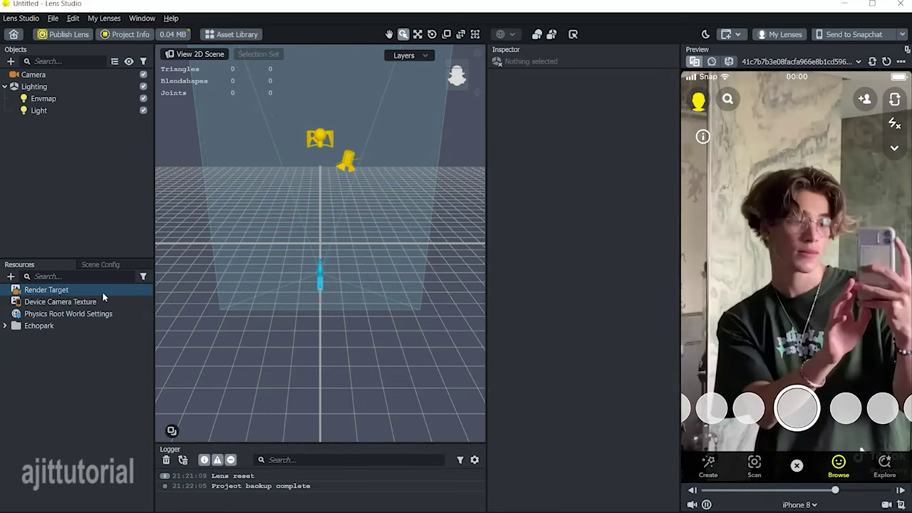
Duplicate the Render Target resource and rename the copy Blur
left_click(104, 294)
right_click(104, 294)
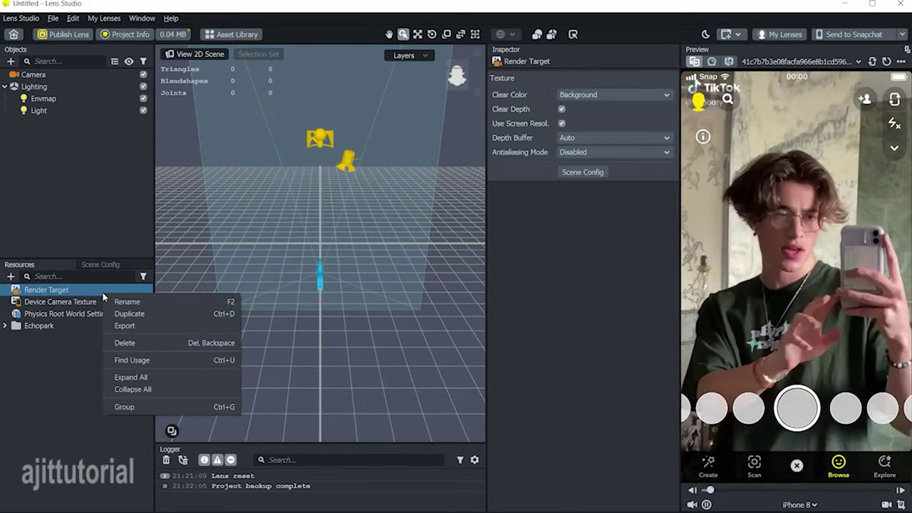
left_click(129, 314)
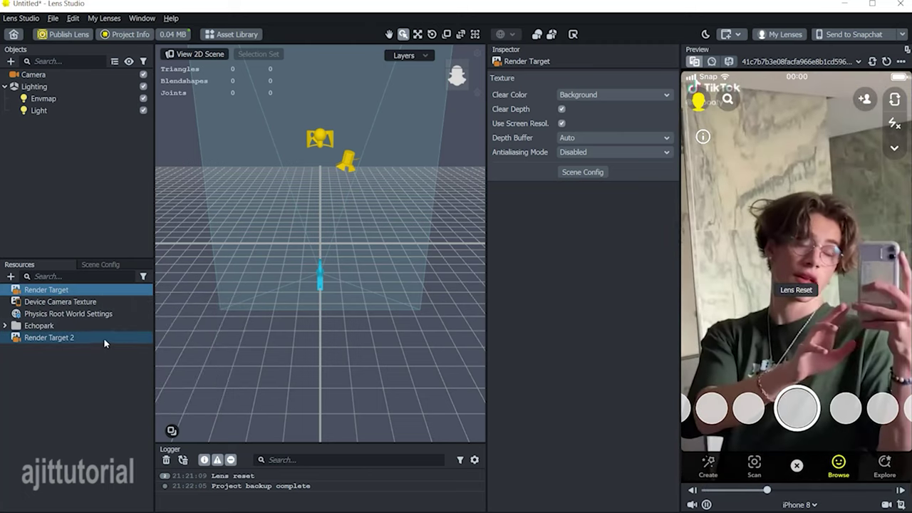
right_click(107, 340)
left_click(111, 347)
type("Blur")
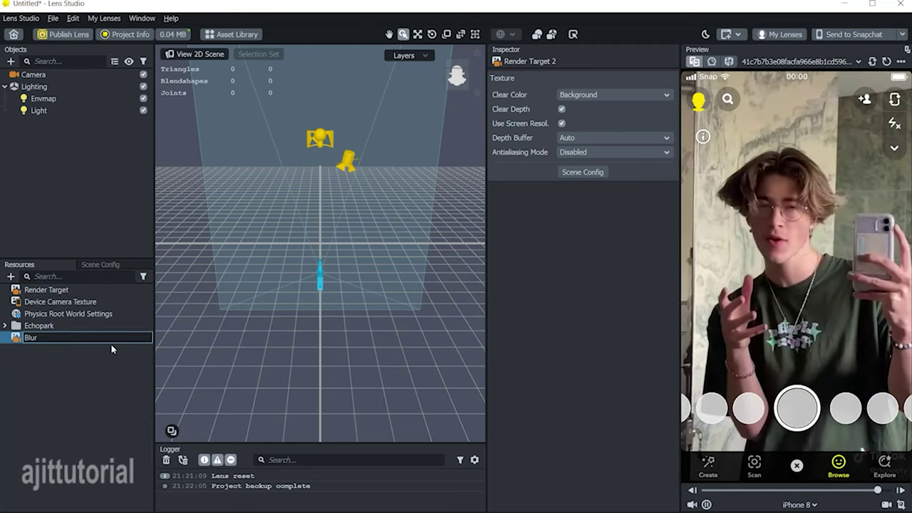
key("Return")
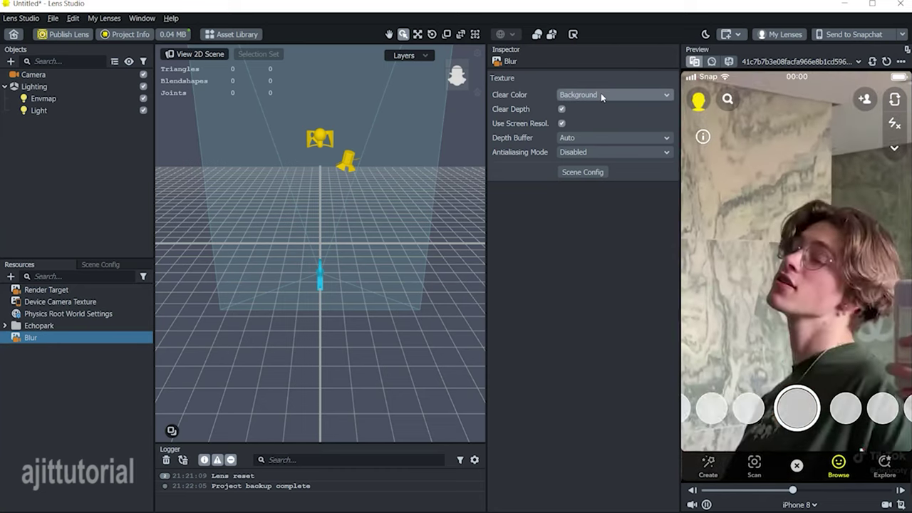
Set Blur's Clear Color to Texture, using Render Target as the texture
left_click(601, 94)
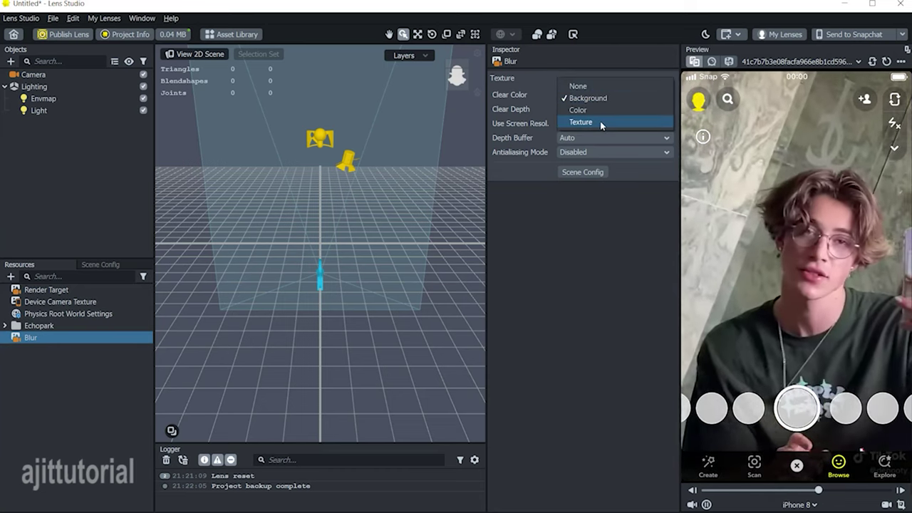
left_click(620, 121)
left_click(667, 110)
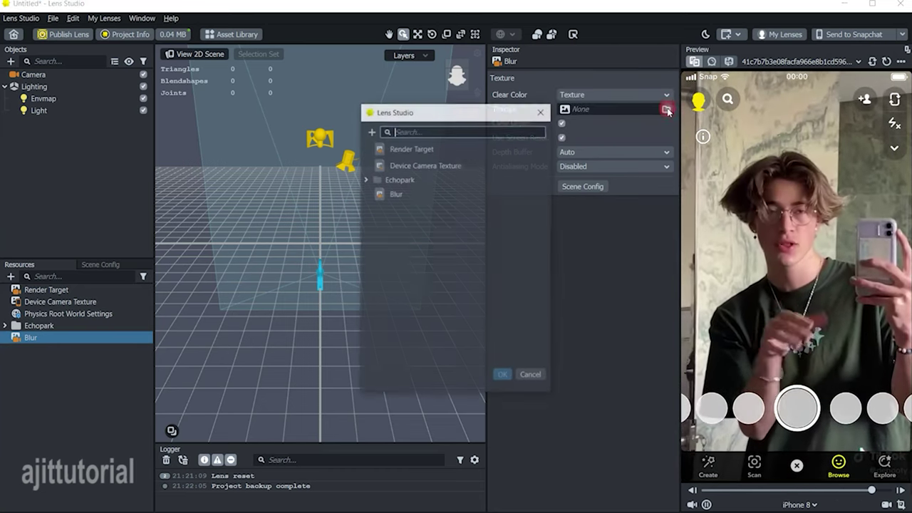
left_click(422, 148)
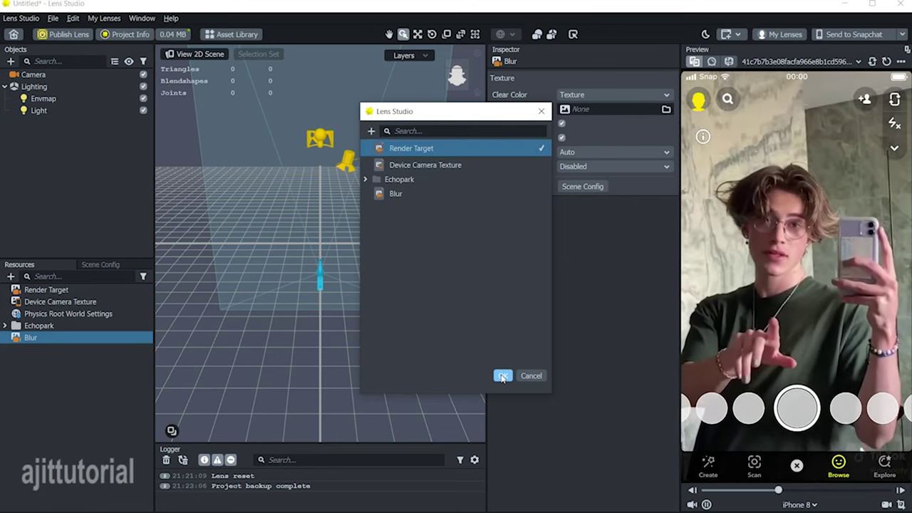
left_click(503, 376)
Add a Screen Image and move its Orthographic Camera to the top of Objects
left_click(11, 61)
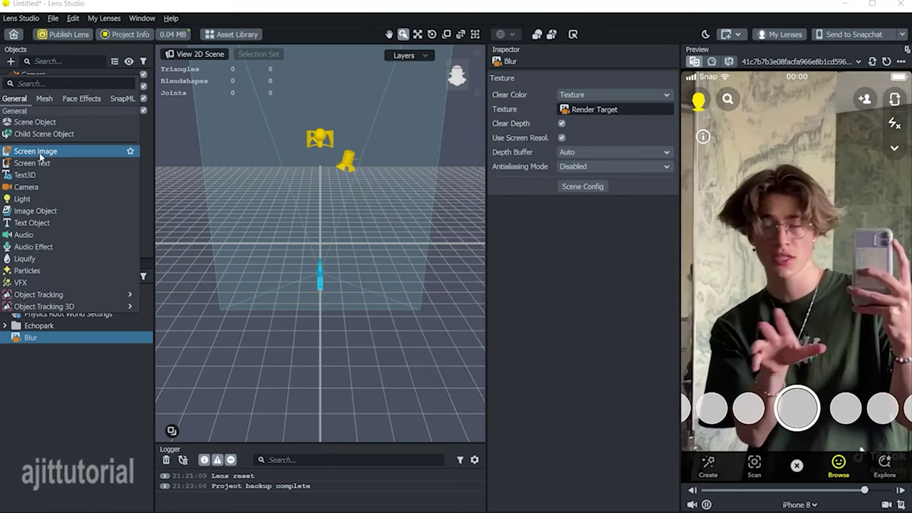
left_click(40, 153)
left_click_drag(87, 87, 84, 75)
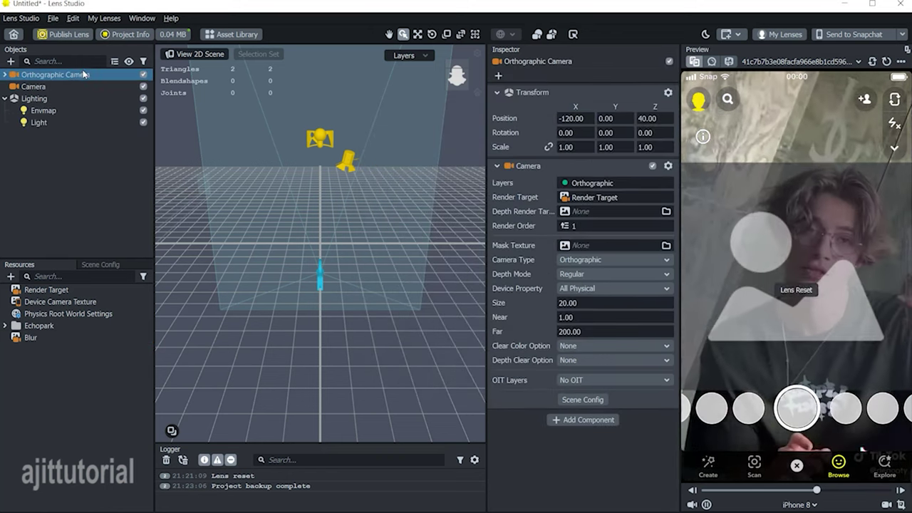
Set the main Camera's Render Target to Blur
left_click(43, 88)
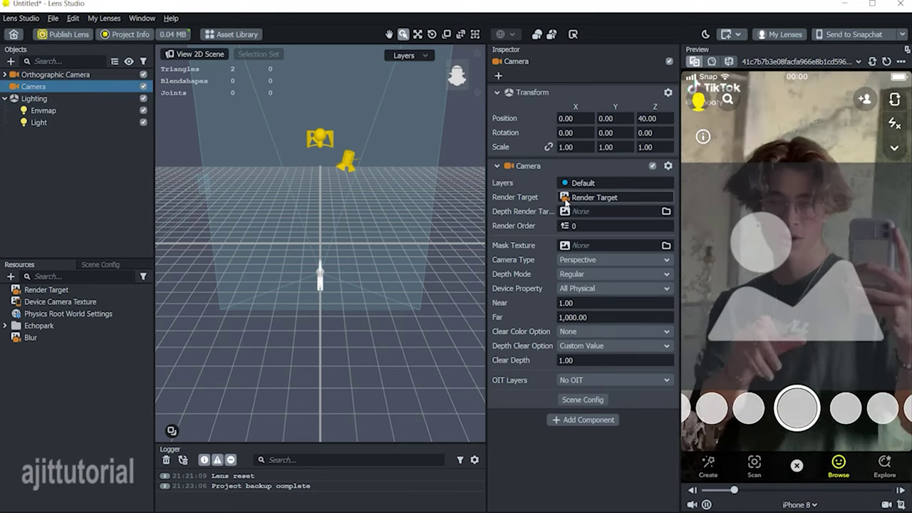
left_click(565, 199)
double_click(411, 166)
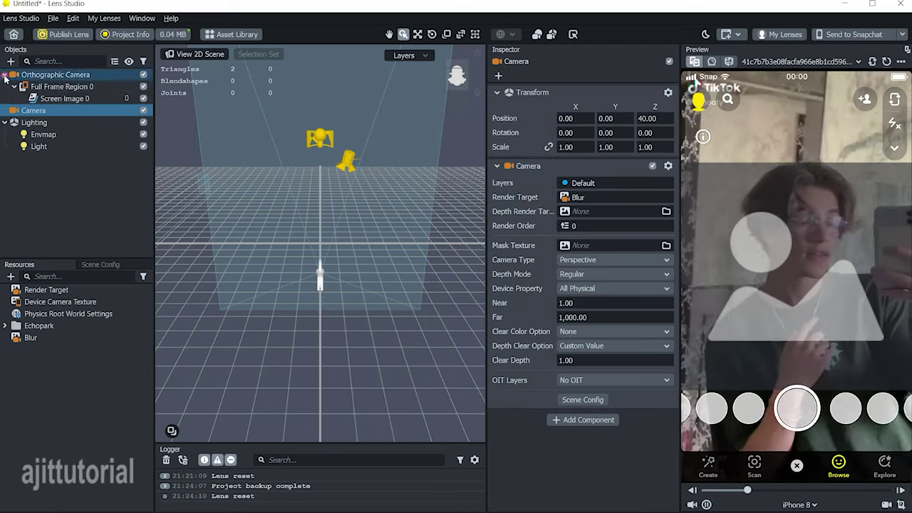
Show the Blur texture on Screen Image 0 and reset the lens preview
left_click(65, 99)
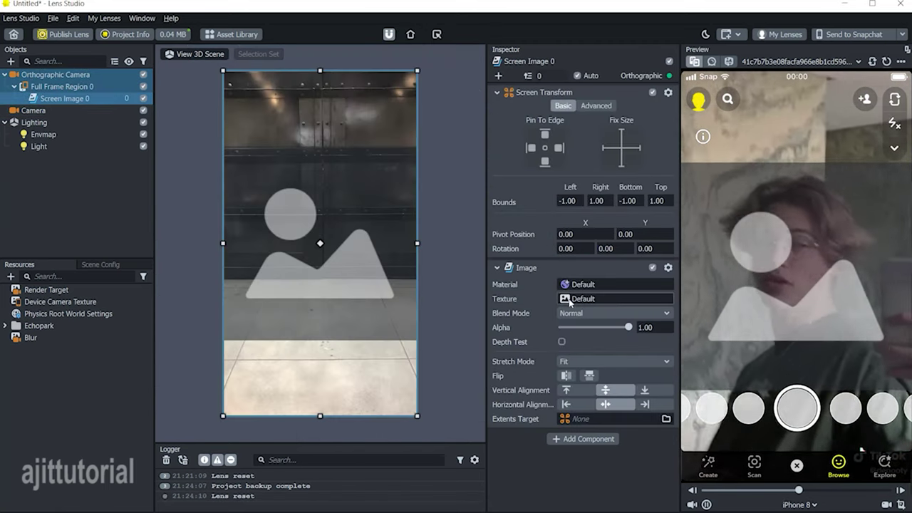
left_click(568, 299)
double_click(401, 197)
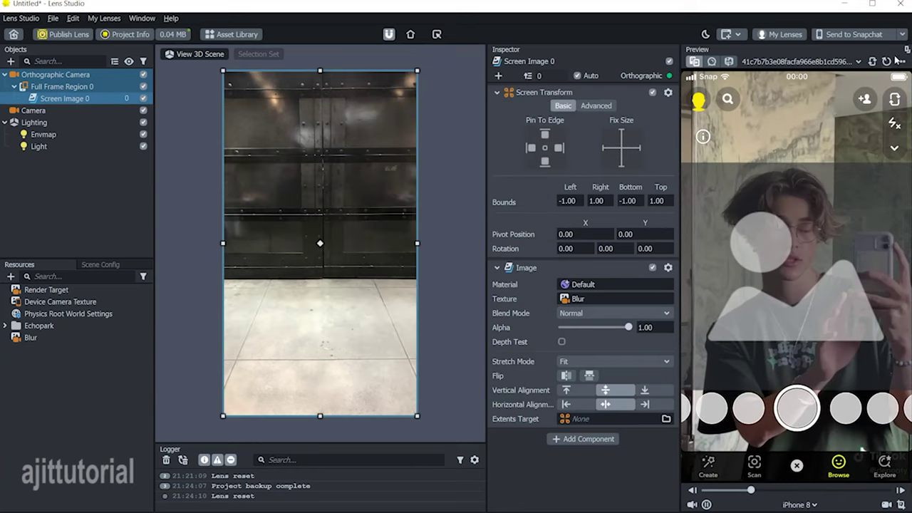
left_click(887, 62)
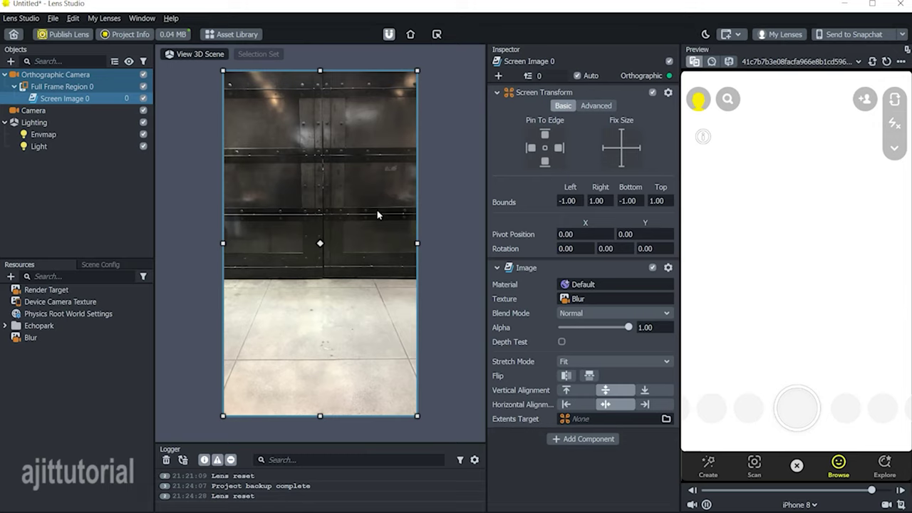
left_click(131, 263)
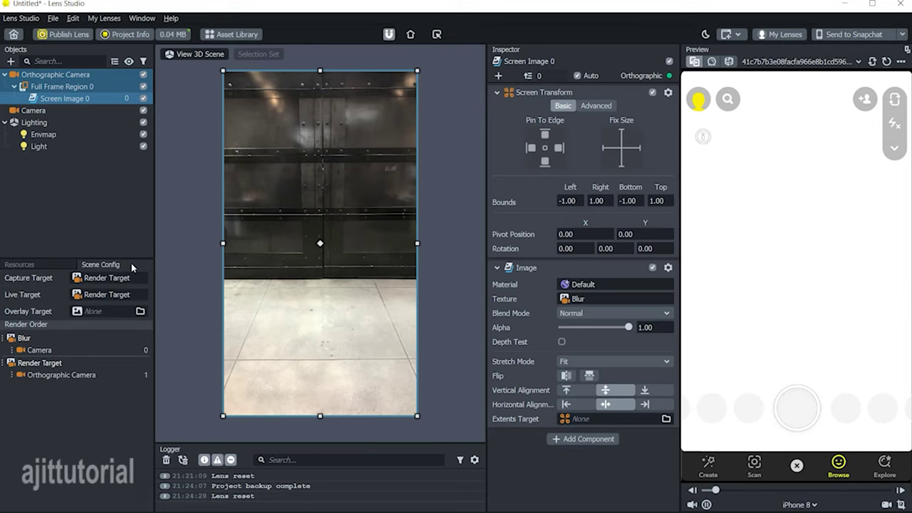
Move Render Target above Blur in the Scene Config render order
left_click(87, 375)
left_click_drag(96, 363, 105, 333)
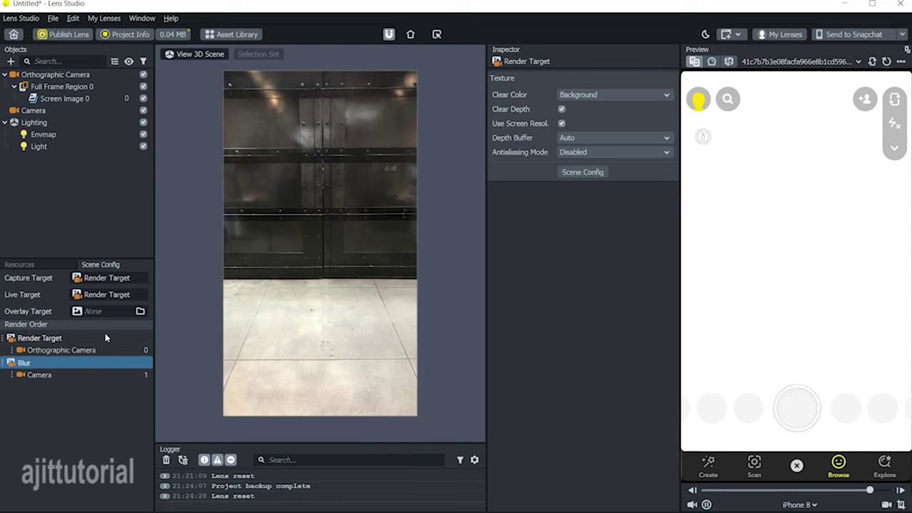
left_click(887, 62)
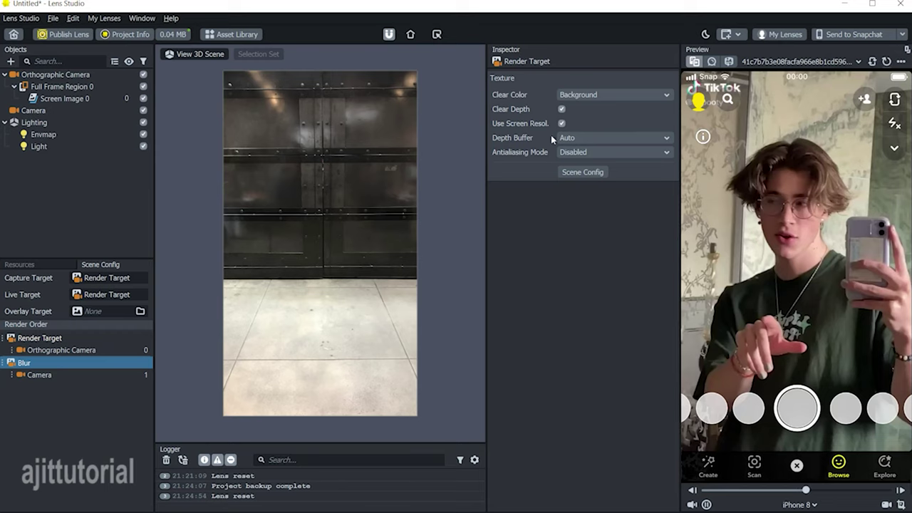
Set Screen Image 0's Alpha to 0.90 for a motion-trail blur
left_click(64, 99)
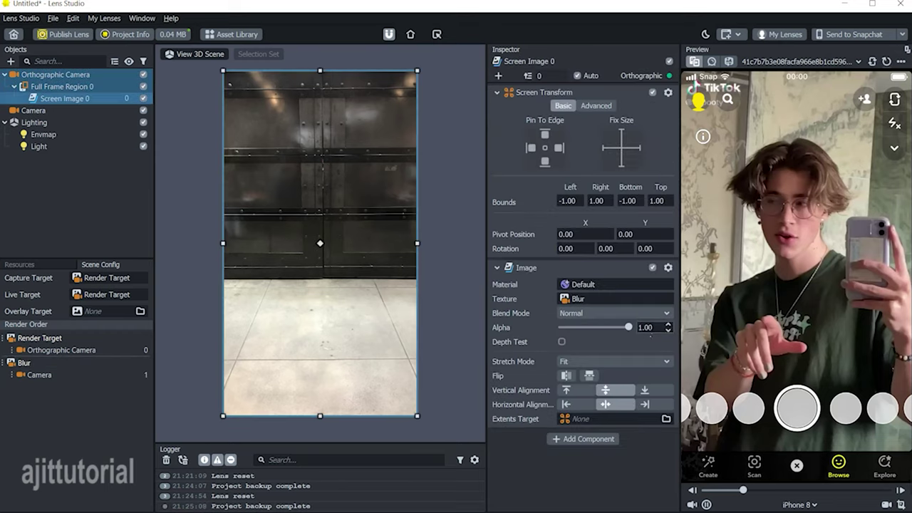
left_click(668, 330)
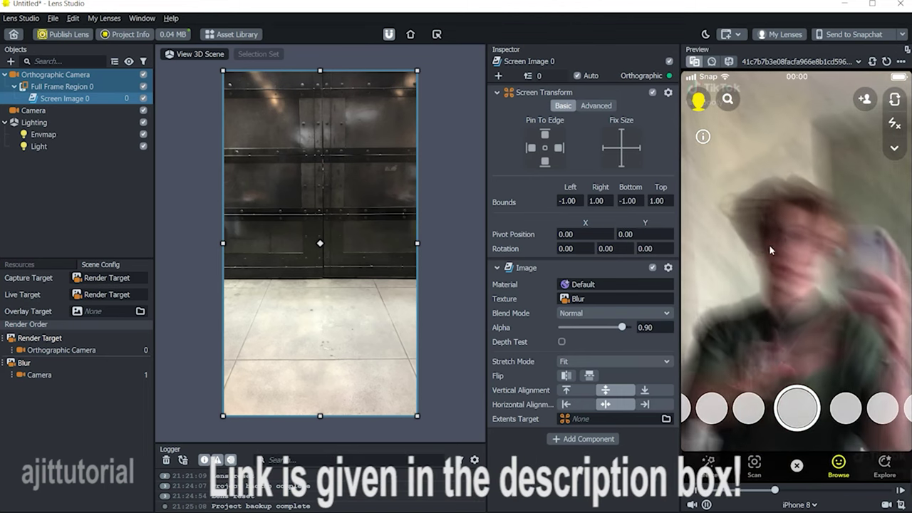
left_click(11, 61)
Add a BW Color Correction post effect and move its Perspective Camera to the top
mouse_move(68, 233)
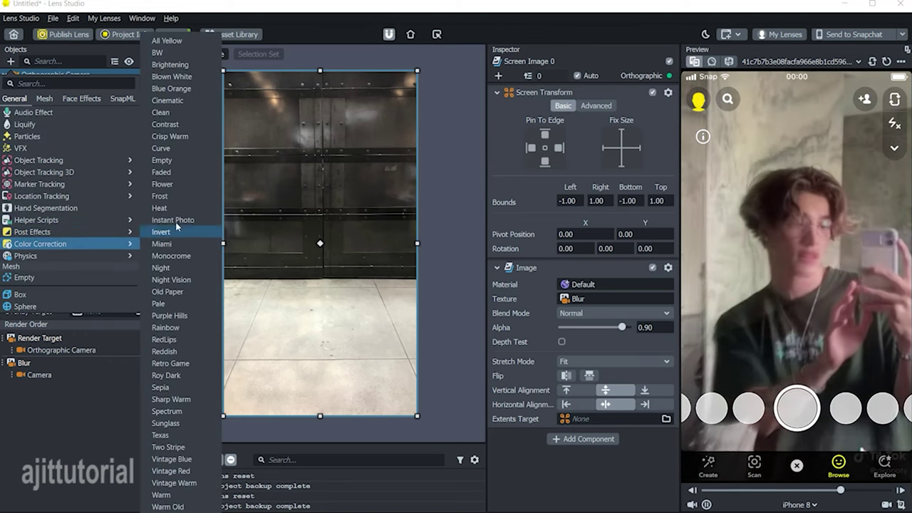
left_click(171, 53)
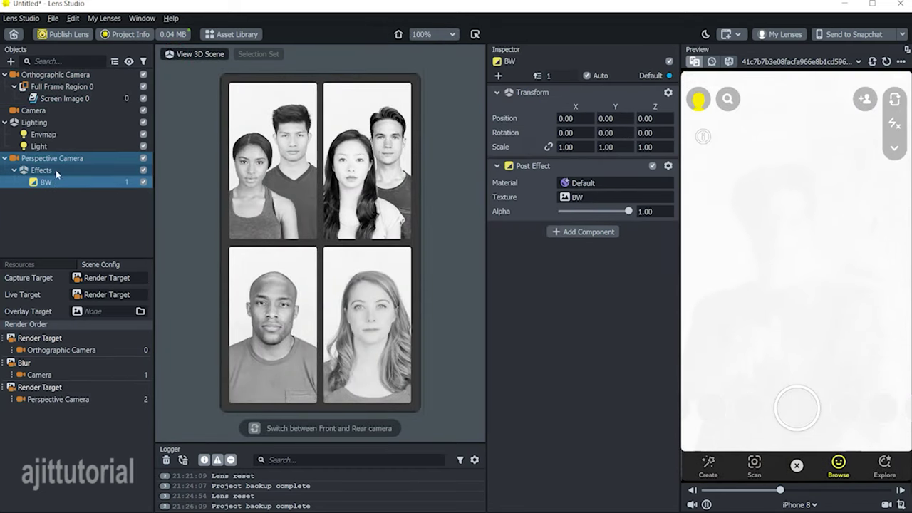
left_click(5, 158)
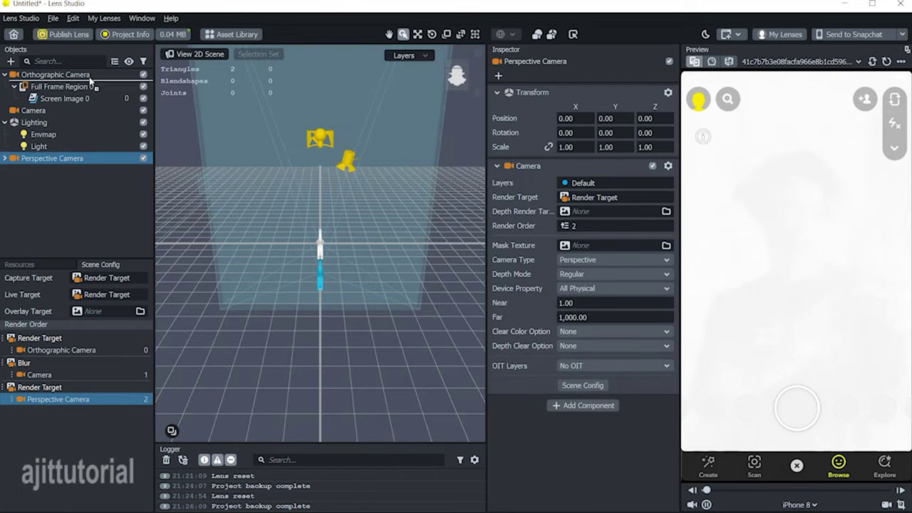
left_click_drag(91, 74, 91, 70)
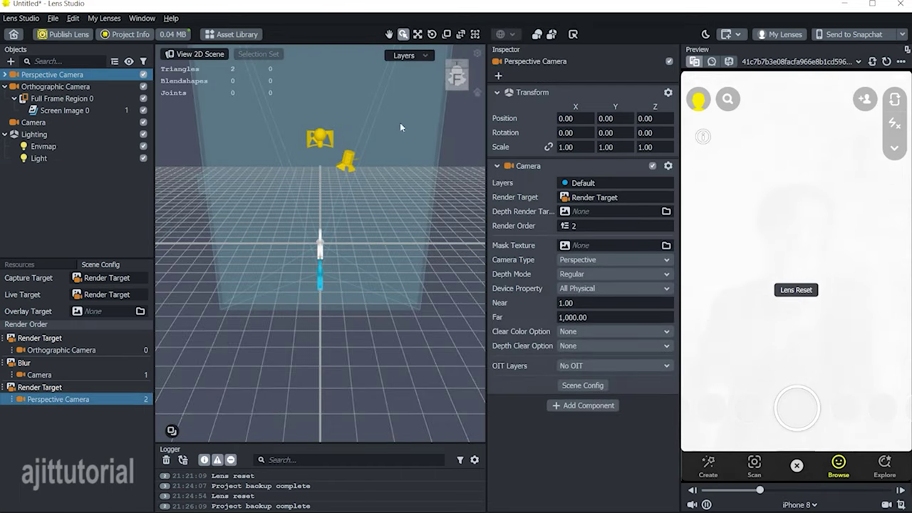
left_click(5, 75)
Put the BW post effect on the Orthographic Layer, testing Alpha before restoring 1.00
left_click(50, 98)
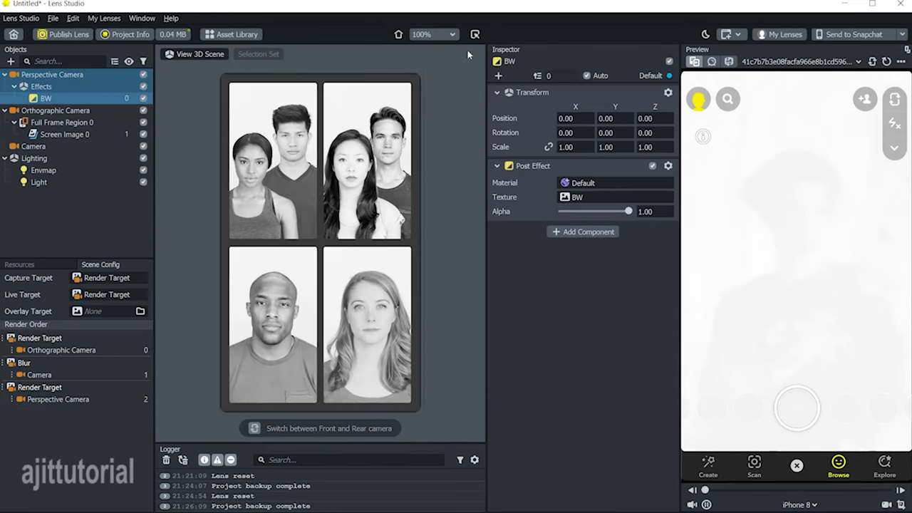
left_click(650, 76)
left_click(643, 111)
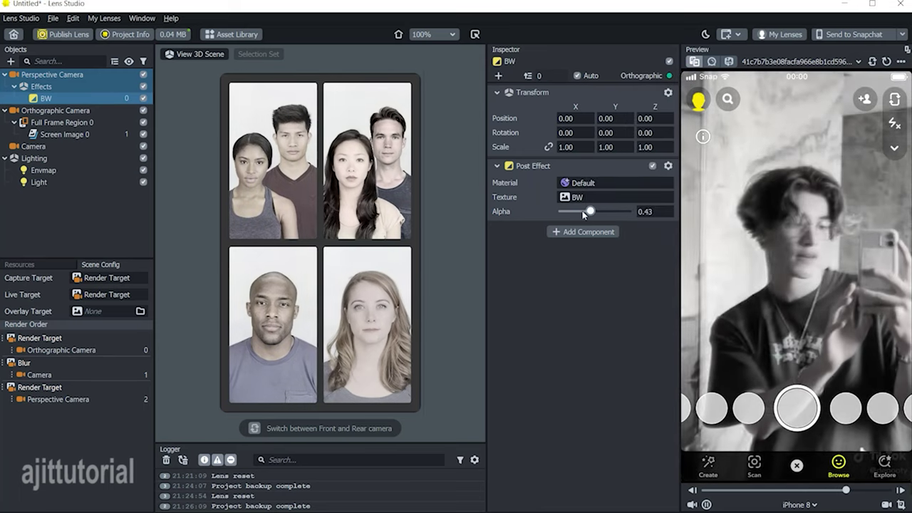
left_click_drag(629, 213, 572, 221)
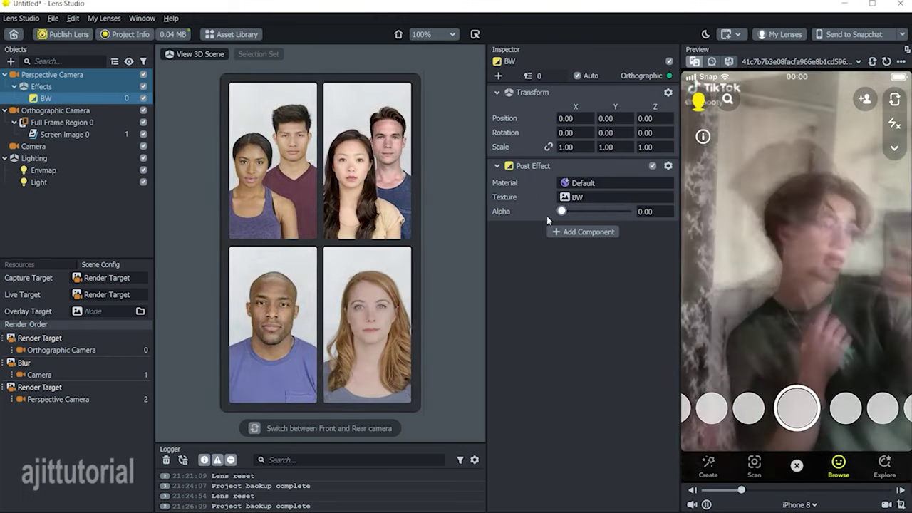
key("ctrl+z")
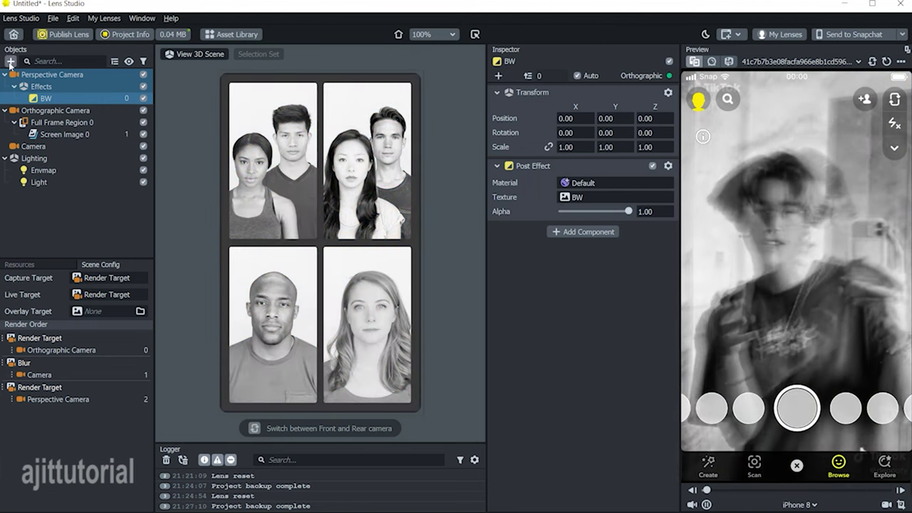
Import the deep black texture from files and assign it as the post effect texture
left_click(10, 62)
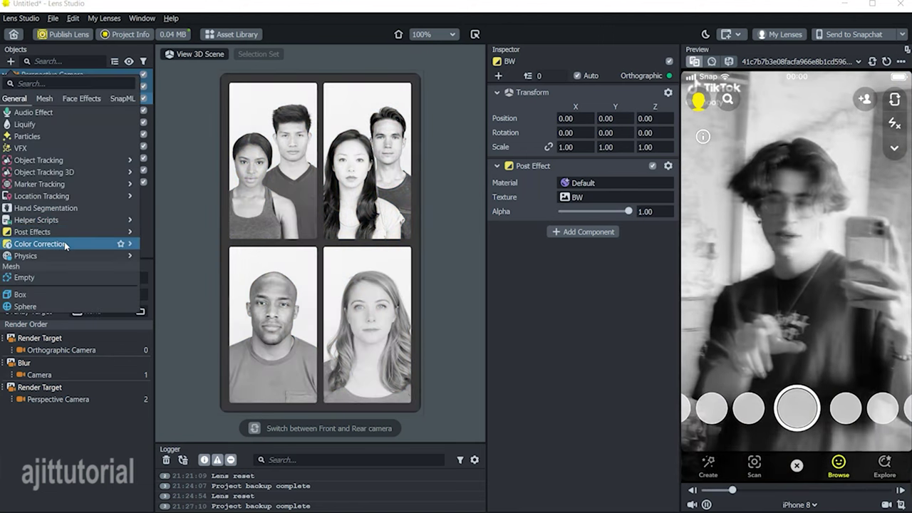
mouse_move(130, 249)
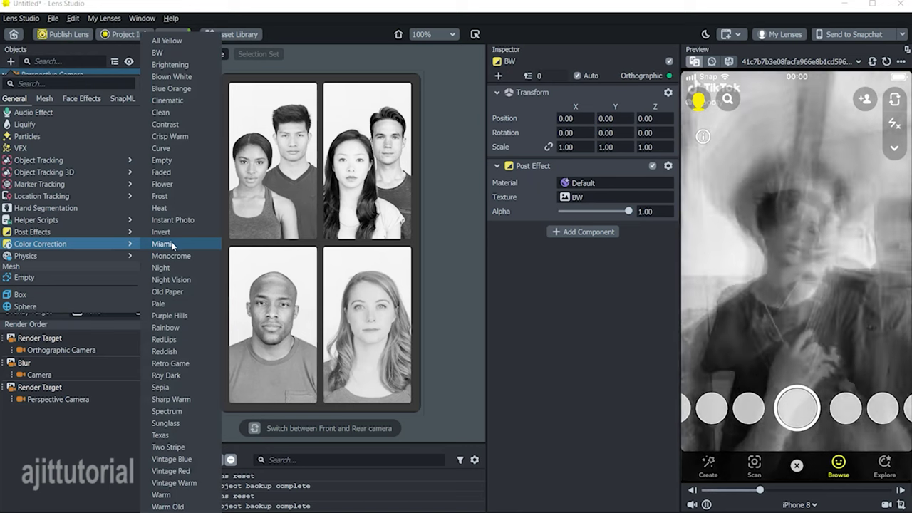
left_click(588, 342)
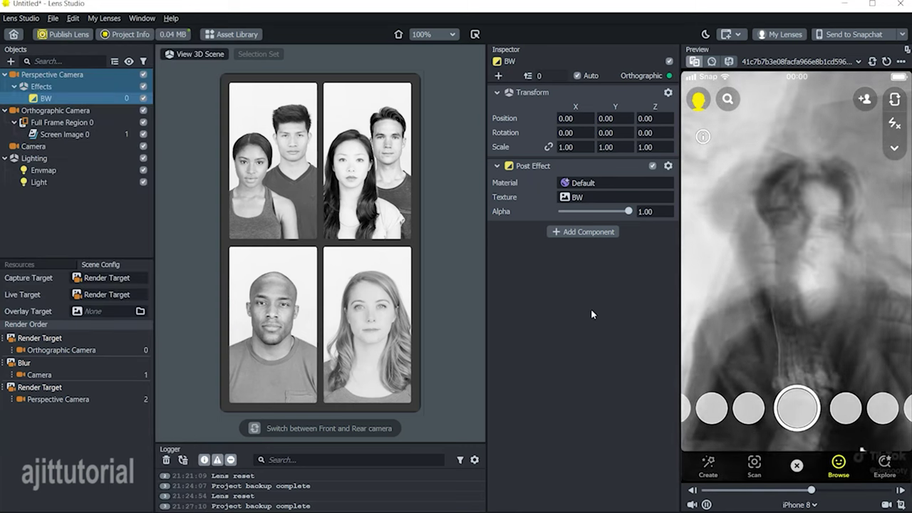
left_click(581, 197)
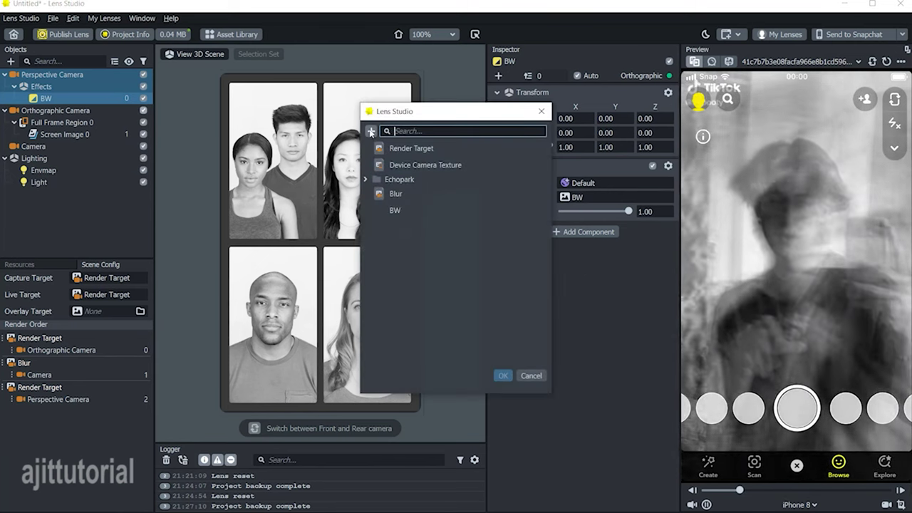
left_click(371, 131)
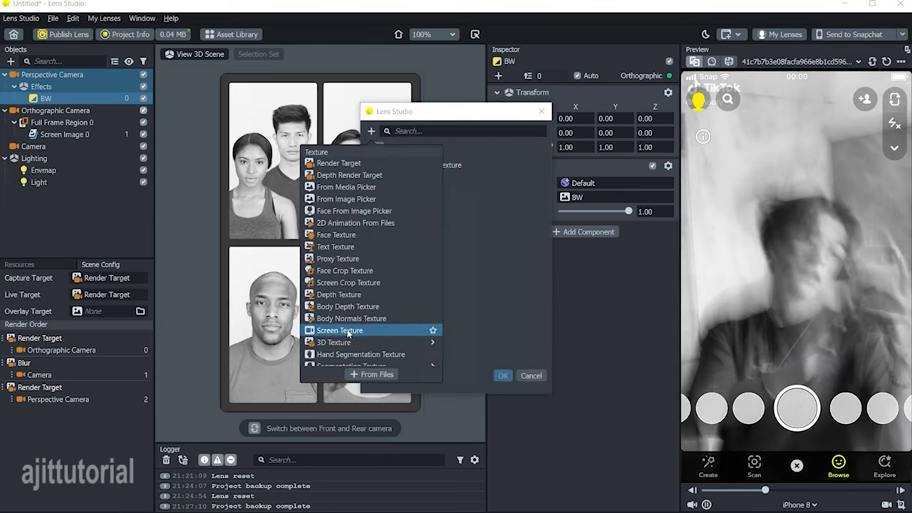
left_click(373, 374)
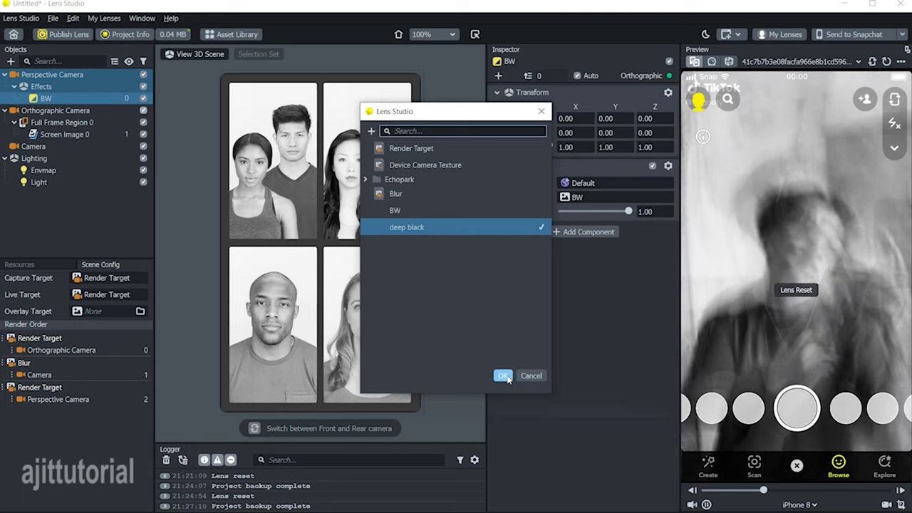
left_click(503, 376)
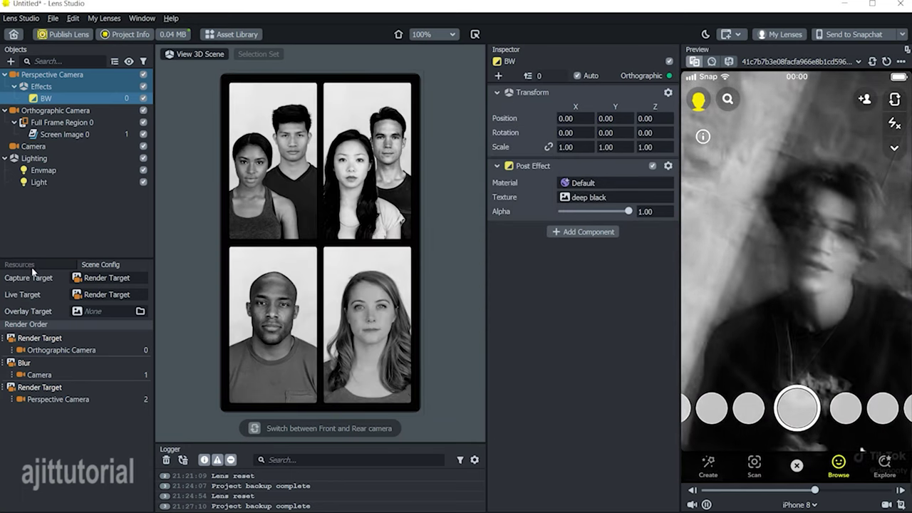
left_click(19, 265)
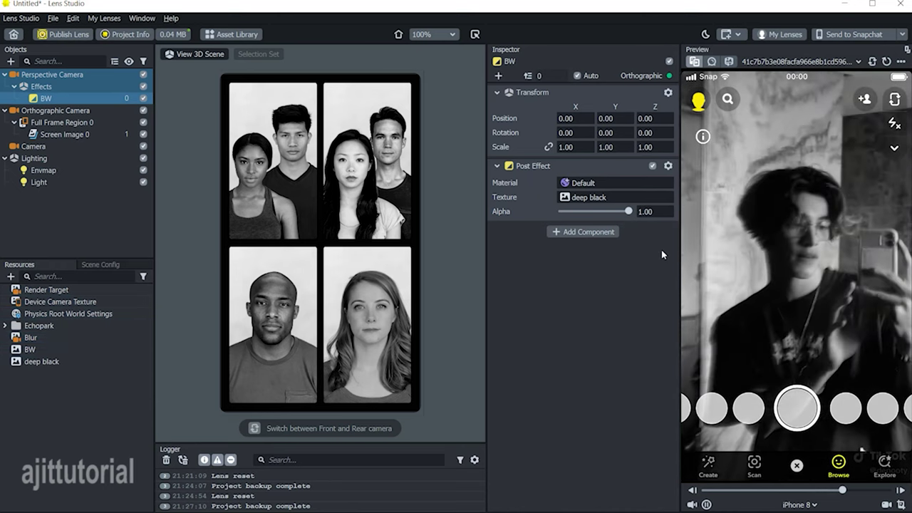
Switch the post effect texture to BW for comparison, then back to deep black
left_click(588, 196)
left_click(425, 210)
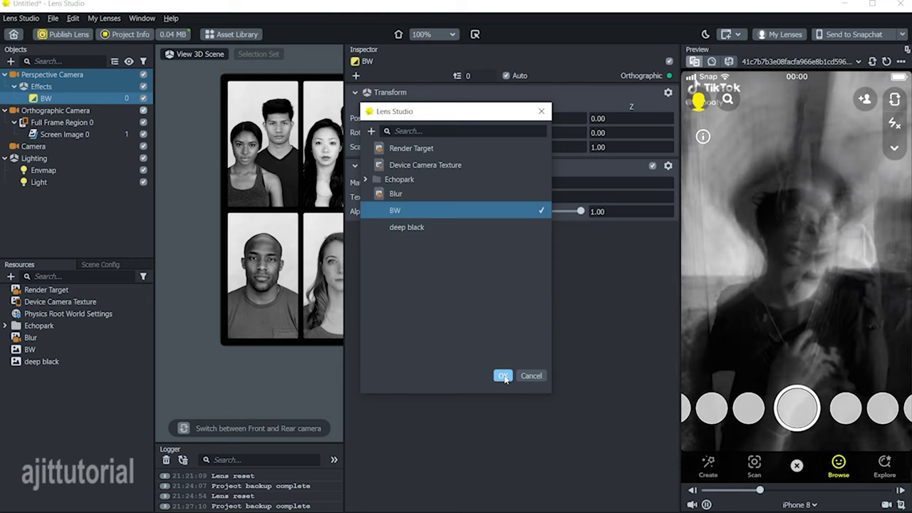
left_click(502, 375)
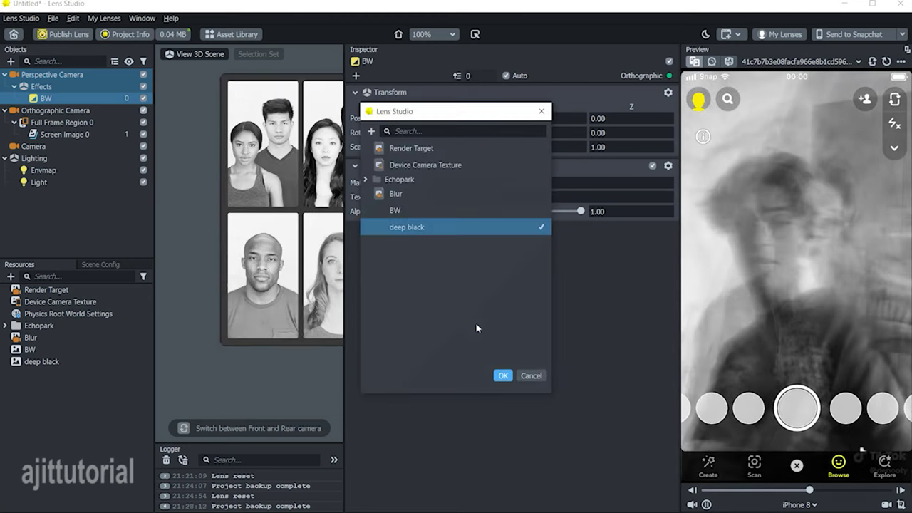
left_click(503, 376)
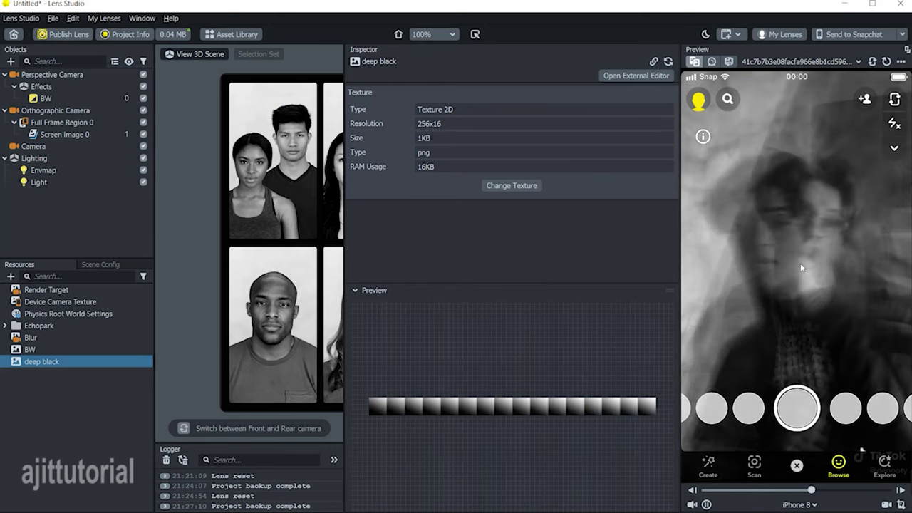
Select the BW effect object in Lens Studio to check its texture
left_click(46, 98)
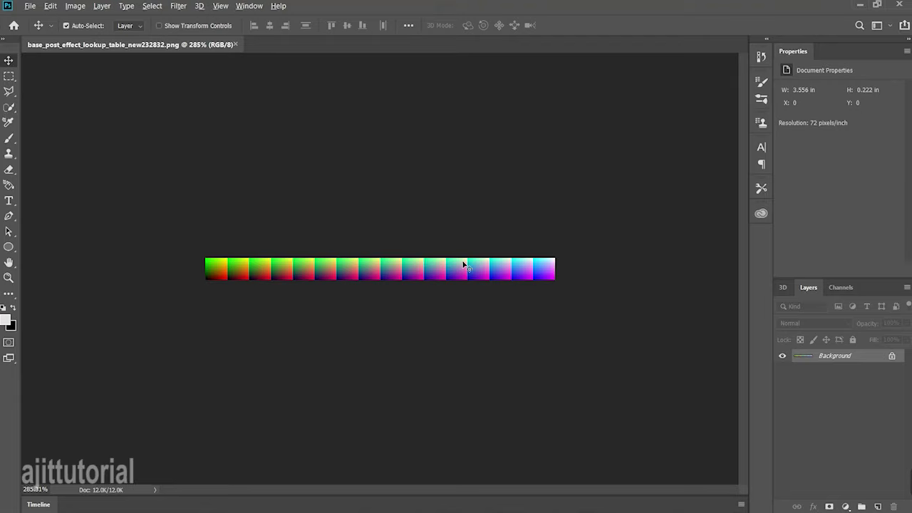
scroll(464, 263, "up", 3, "alt")
scroll(199, 230, "down", 2, "alt")
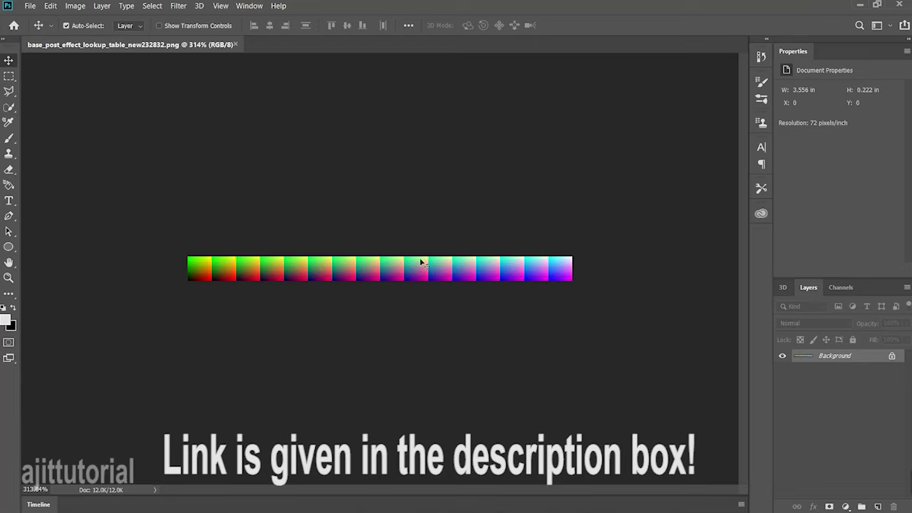
In Photoshop, add a Black, White Gradient Map to the strip and Quick Export as PNG
left_click(846, 507)
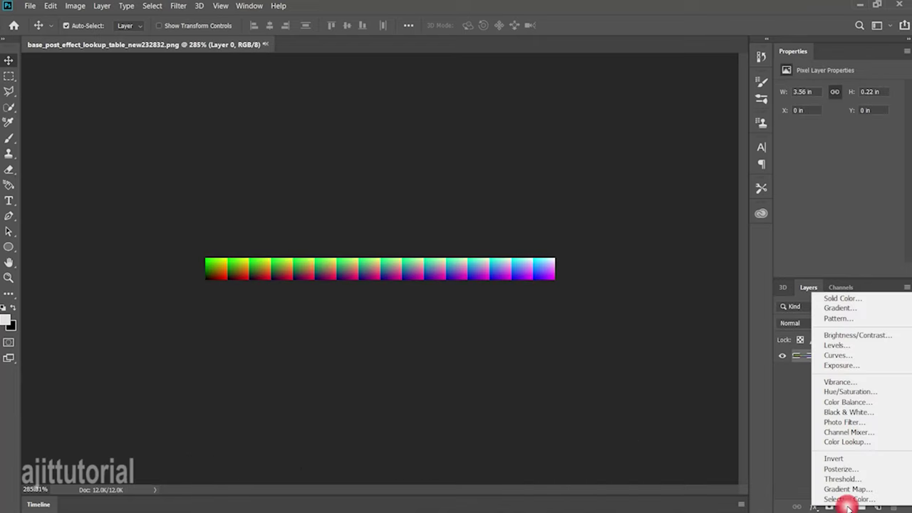
left_click(848, 489)
left_click(834, 94)
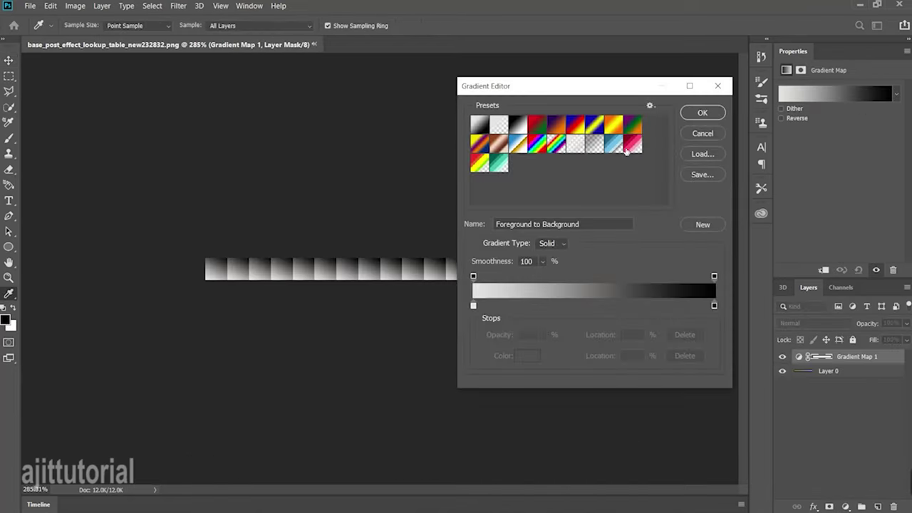
left_click(524, 127)
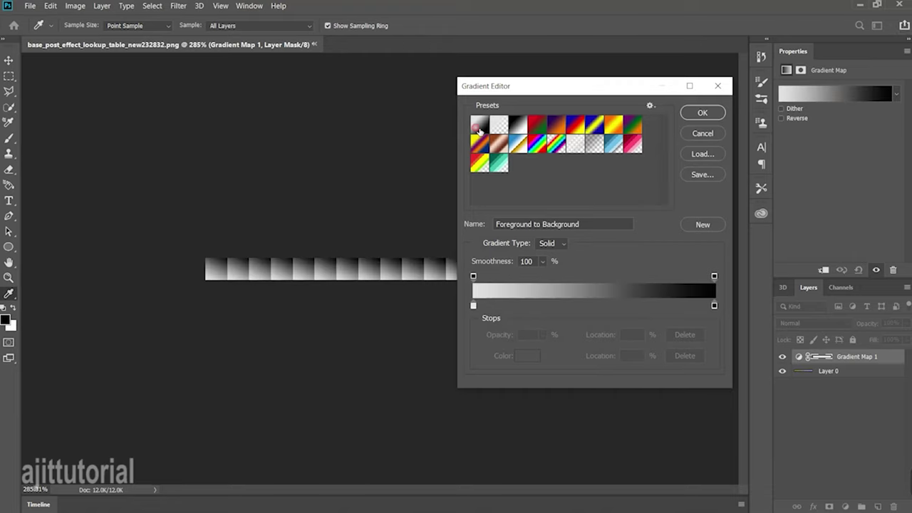
left_click(498, 127)
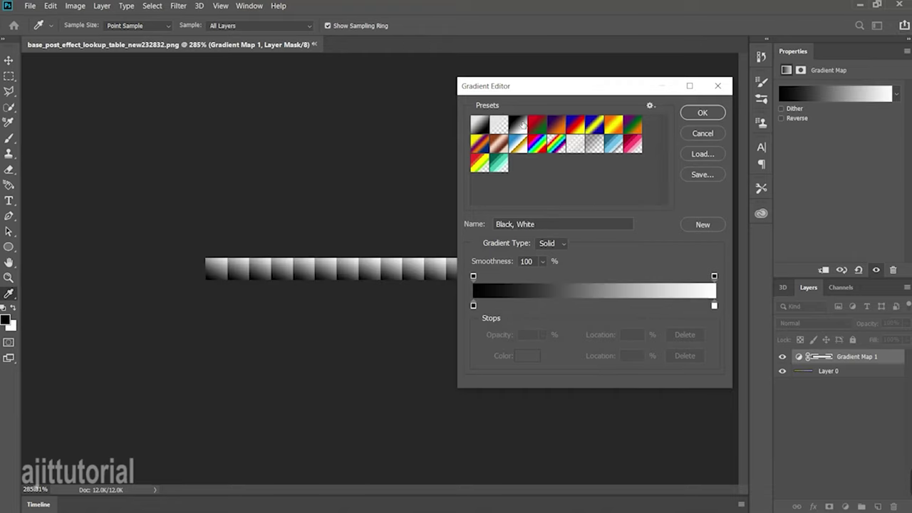
right_click(843, 369)
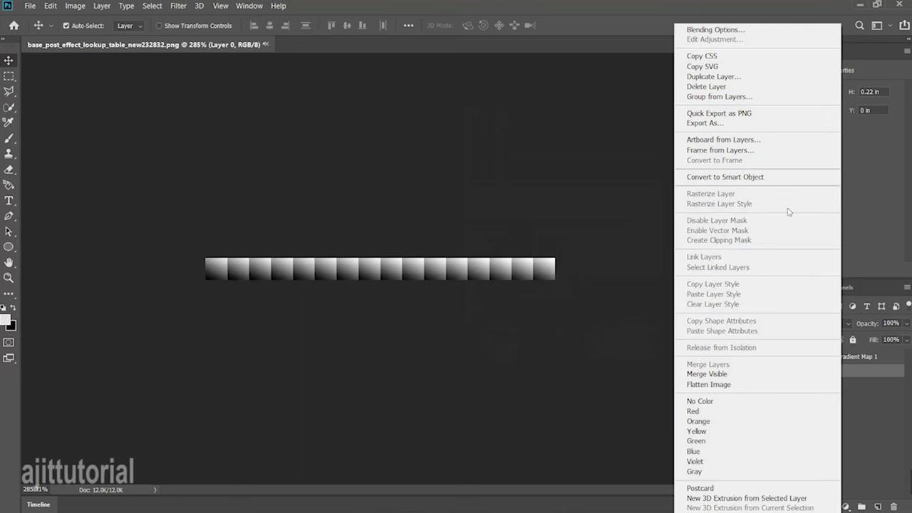
left_click(719, 113)
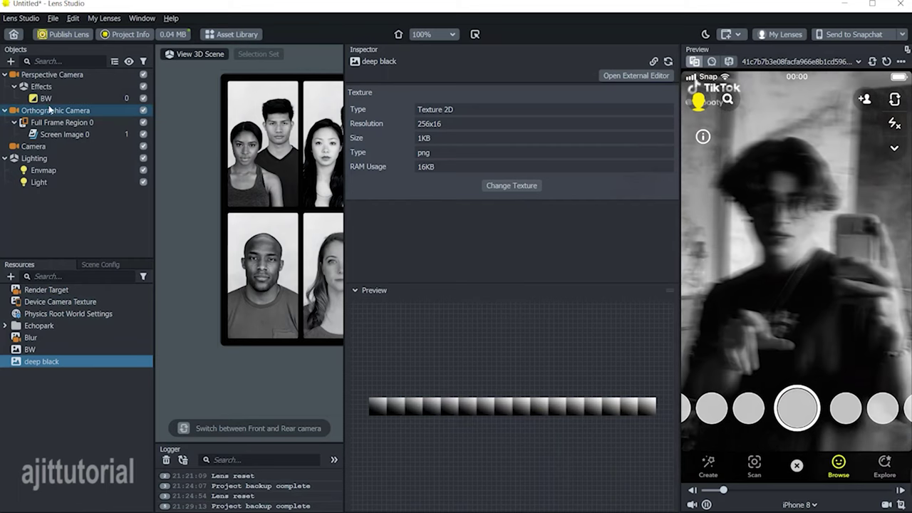
Import black.png as a new texture and apply it to the post effect
left_click(45, 98)
left_click_drag(42, 361, 430, 197)
left_click(430, 197)
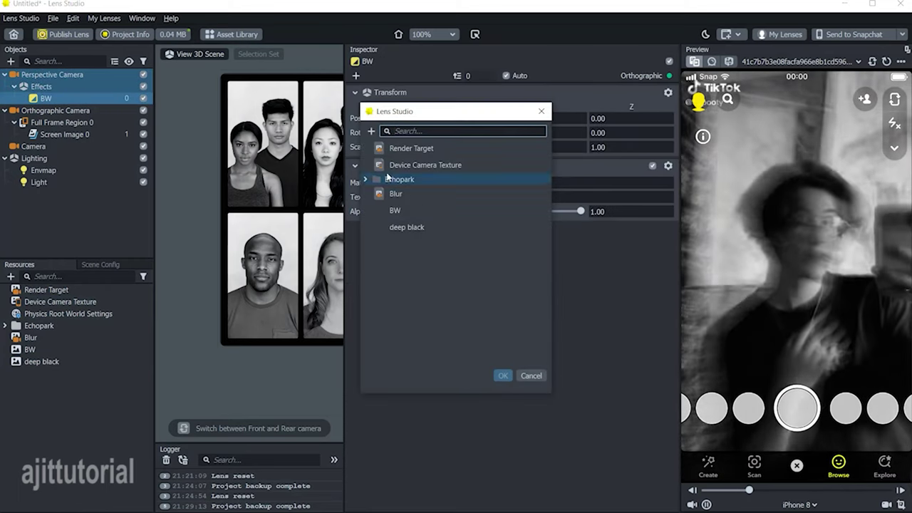
left_click(372, 131)
left_click(375, 374)
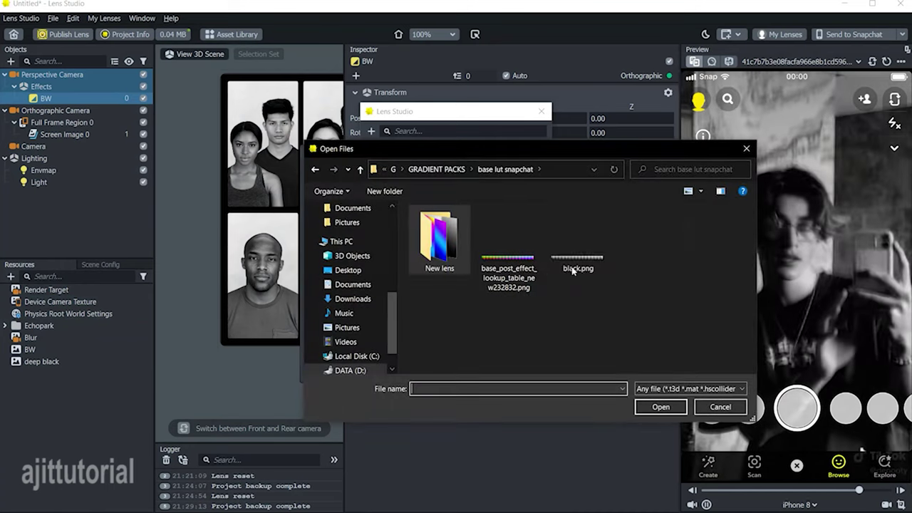
left_click(578, 250)
left_click(660, 407)
left_click(501, 375)
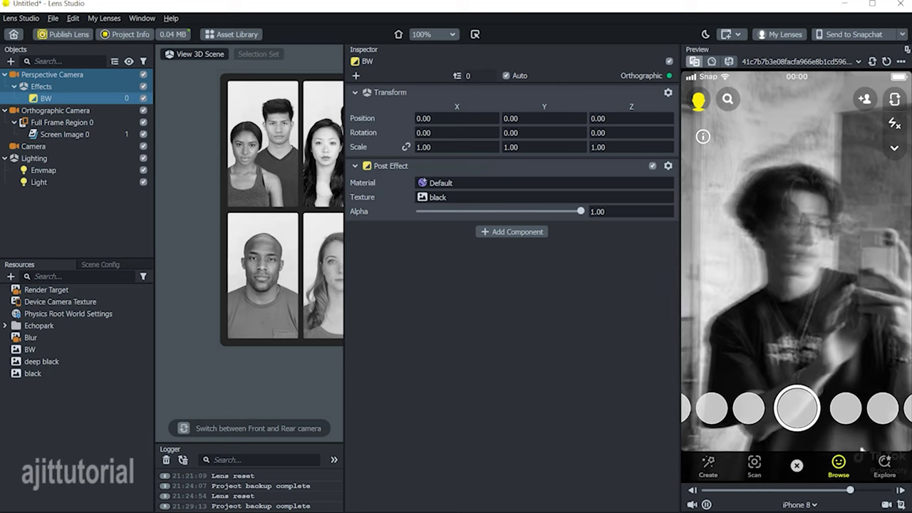
Set the post effect texture back to deep black and inspect deep black in Resources
left_click(457, 195)
left_click(442, 228)
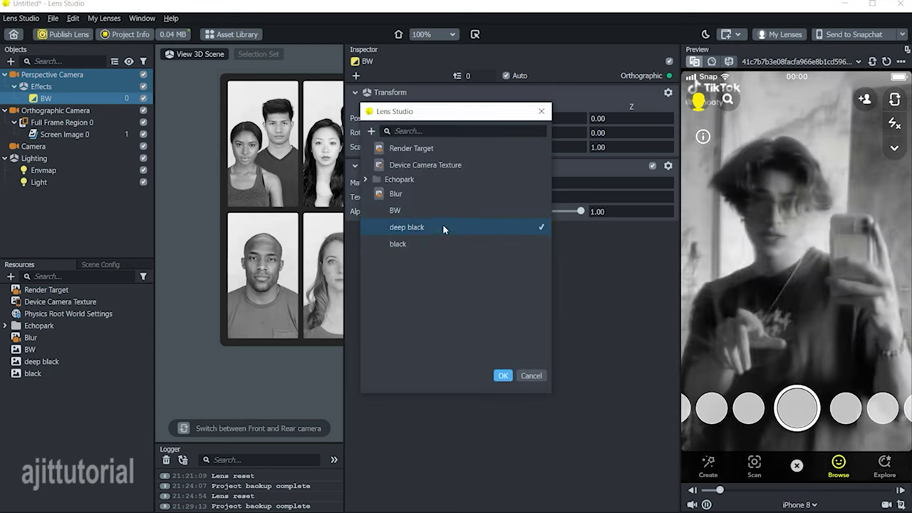
left_click(504, 376)
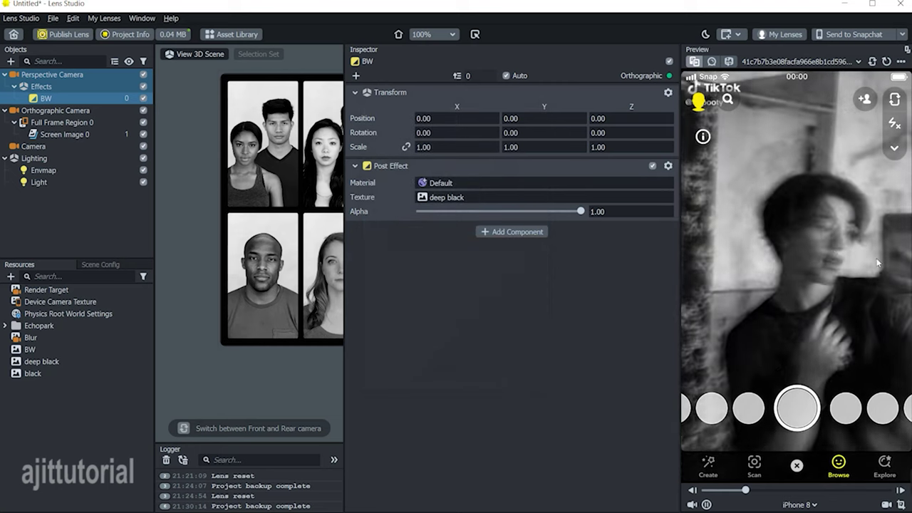
left_click(108, 361)
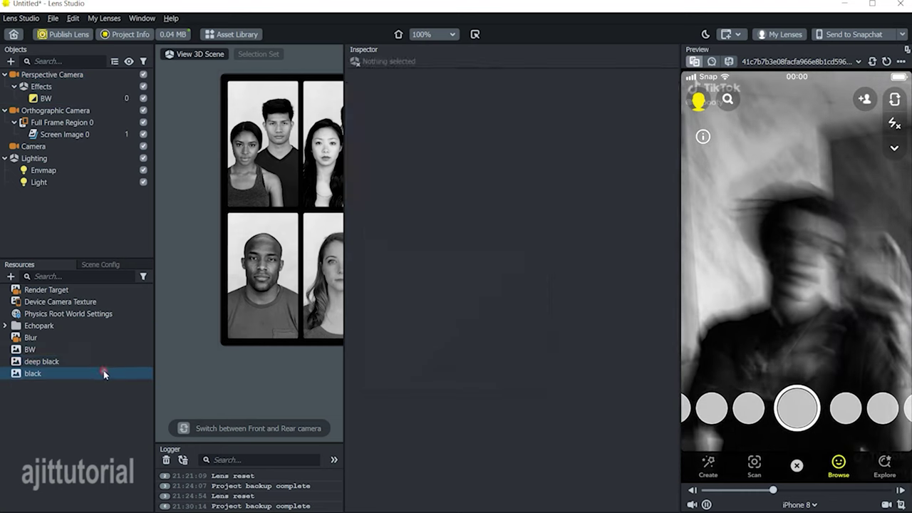